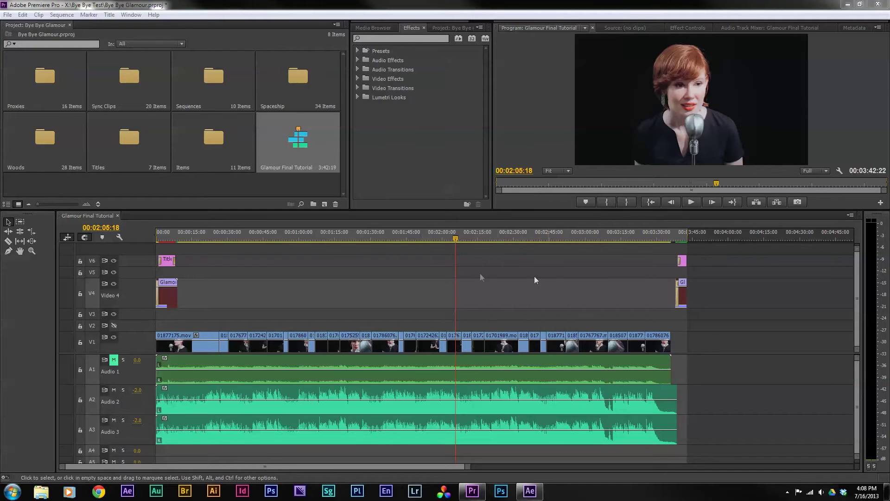
- Duplicate the Glamour Final Tutorial sequence and rename the copy Glamour Final CC
{"action": "left_click", "coordinate": [464, 237]}
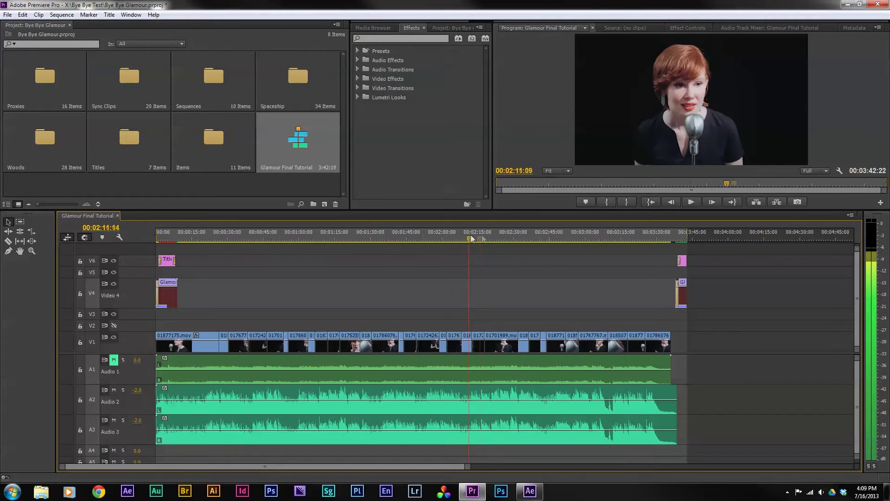
{"action": "left_click_drag", "start_coordinate": [463, 238], "coordinate": [453, 237]}
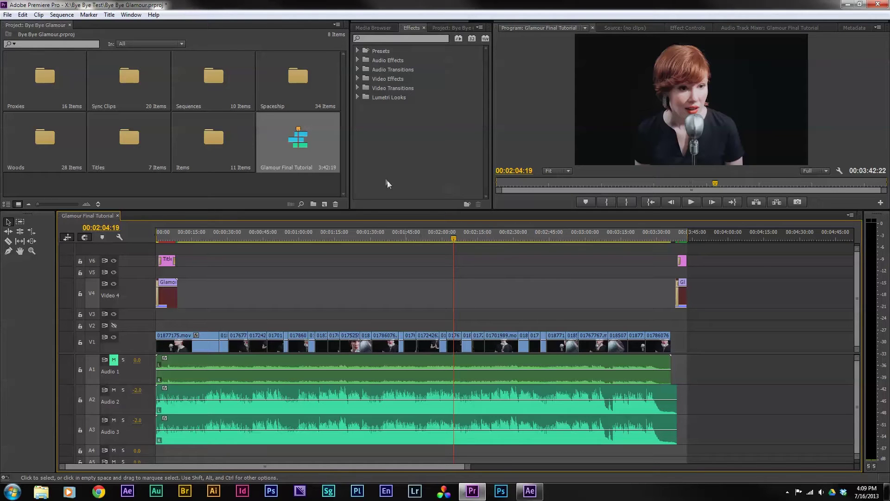
{"action": "right_click", "coordinate": [297, 135]}
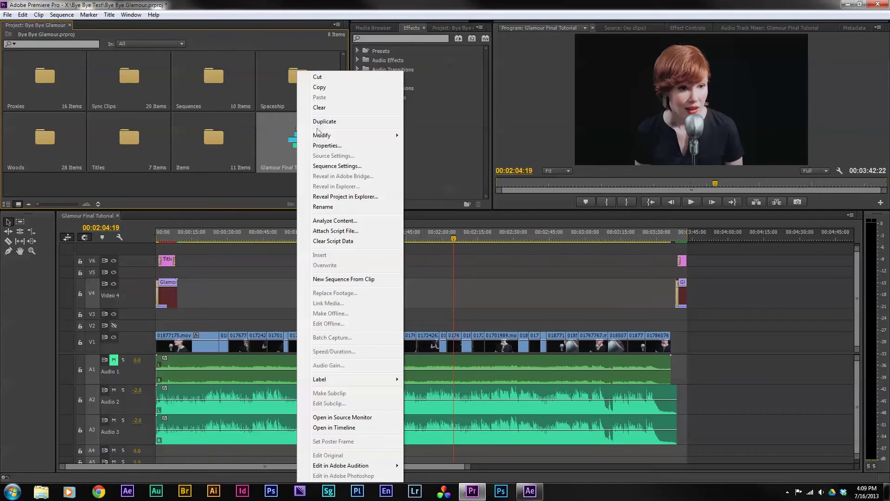
{"action": "left_click", "coordinate": [324, 122]}
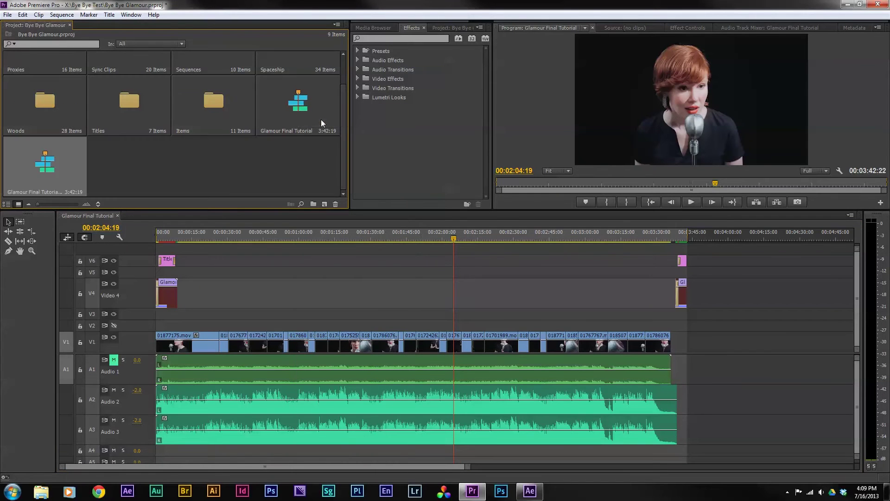
{"action": "left_click", "coordinate": [49, 190]}
{"action": "double_click", "coordinate": [50, 192]}
{"action": "key", "text": "Return"}
- Open Glamour Final CC in the timeline and close the Glamour Final Tutorial tab
{"action": "double_click", "coordinate": [34, 152]}
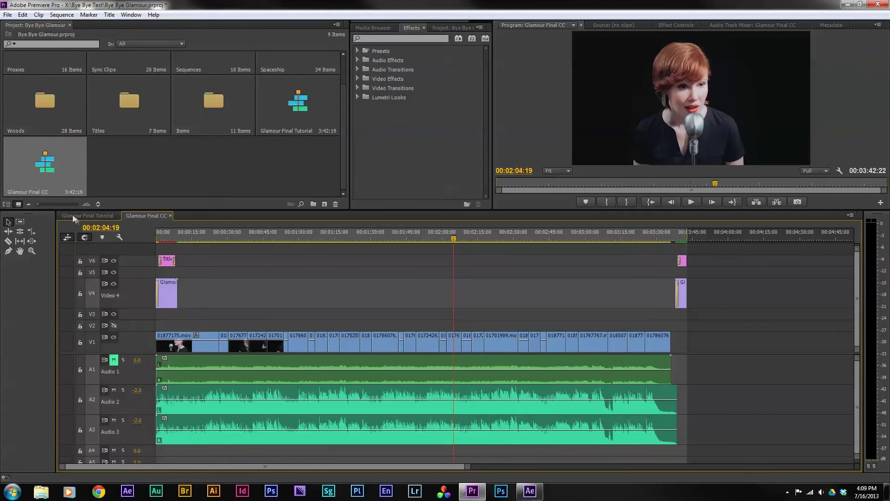
{"action": "left_click", "coordinate": [101, 217]}
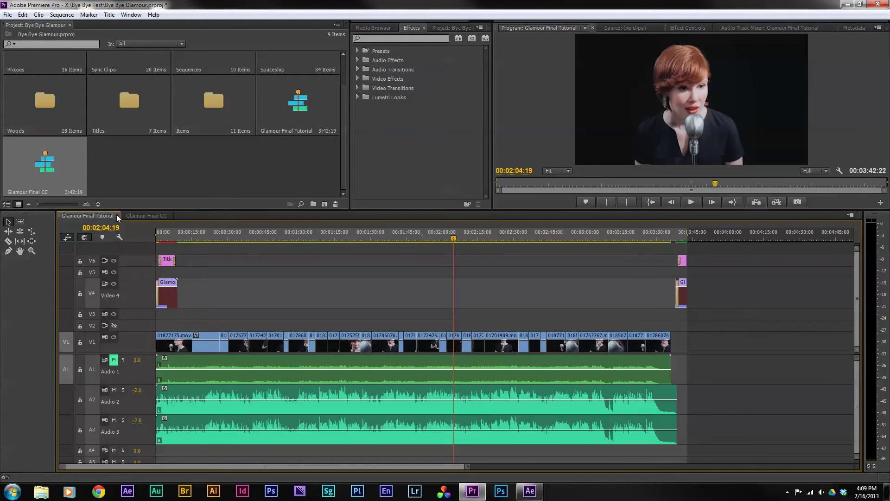
{"action": "left_click", "coordinate": [117, 216]}
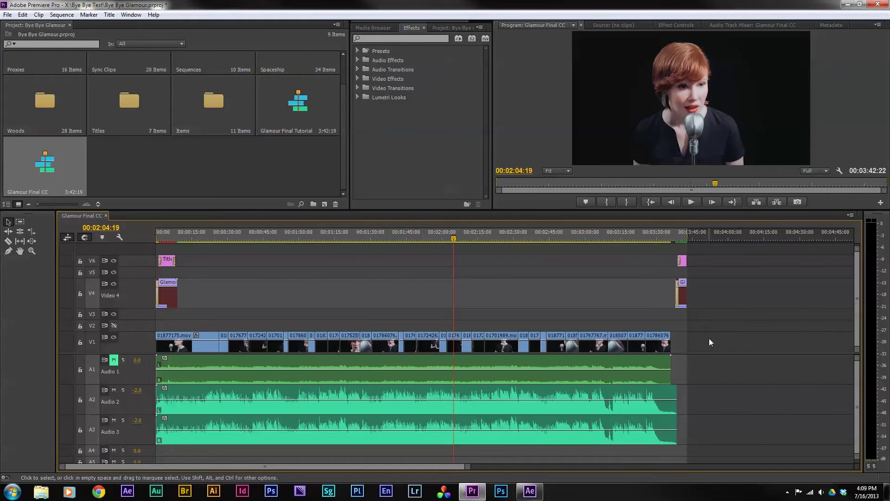
- Select every V1 clip and replace them with an After Effects composition through Adobe Dynamic Link
{"action": "left_click_drag", "start_coordinate": [708, 338], "coordinate": [161, 319]}
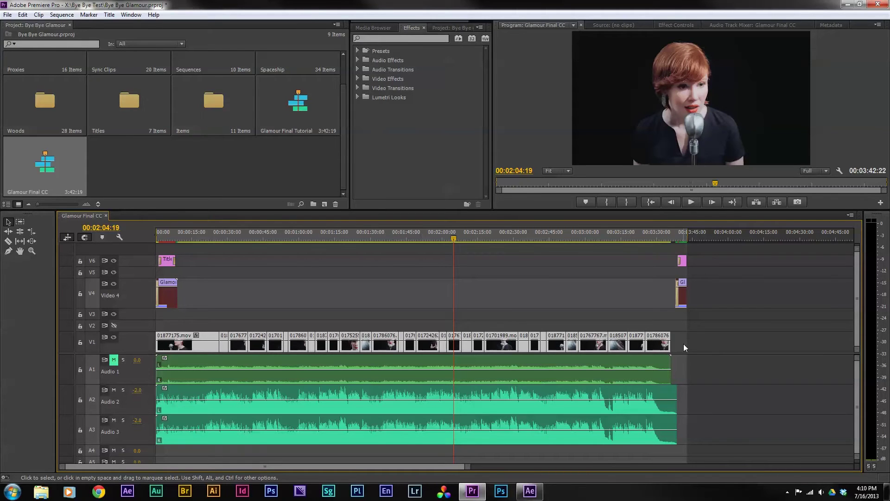
{"action": "left_click", "coordinate": [8, 15]}
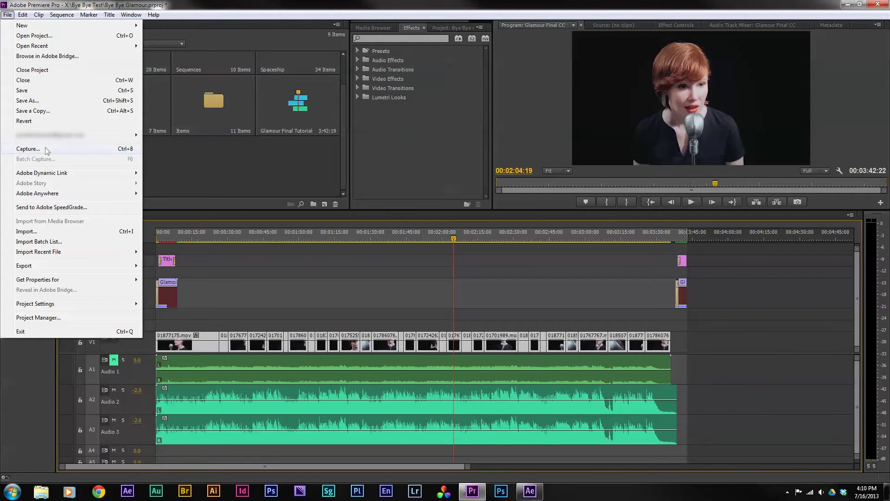
{"action": "mouse_move", "coordinate": [47, 178]}
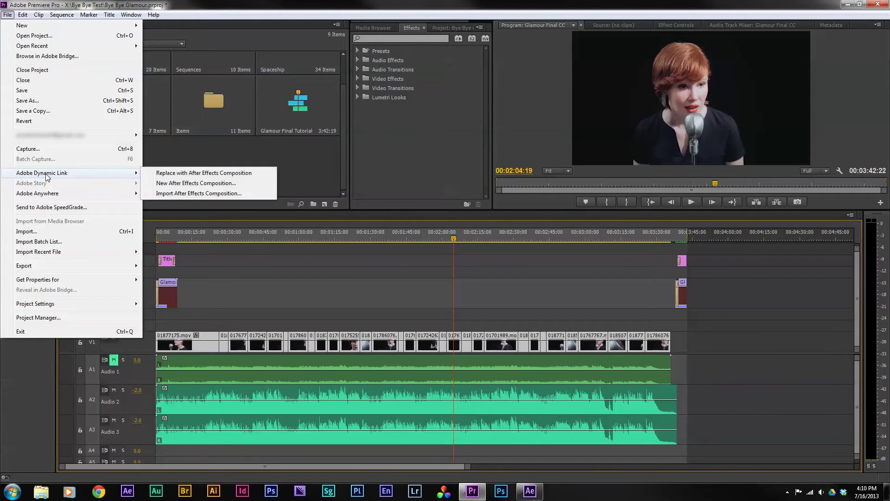
{"action": "left_click", "coordinate": [232, 174]}
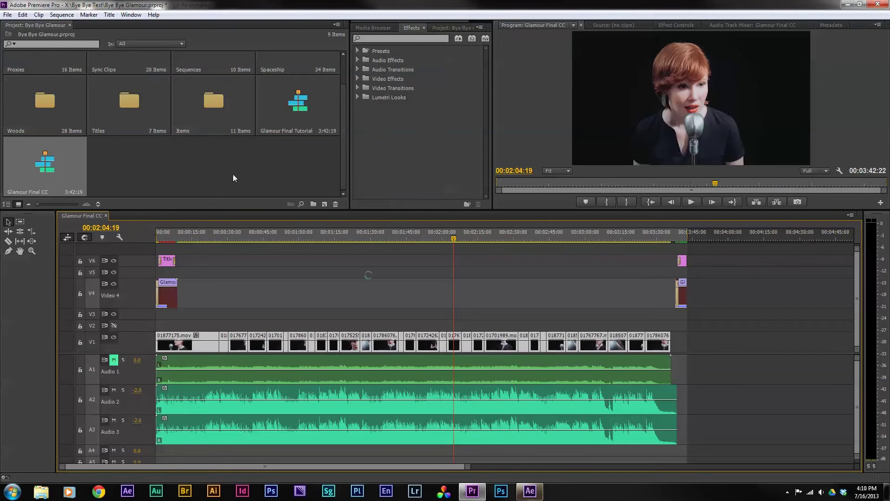
- In After Effects, save the untitled project as Final CC.aep
{"action": "left_click", "coordinate": [530, 491]}
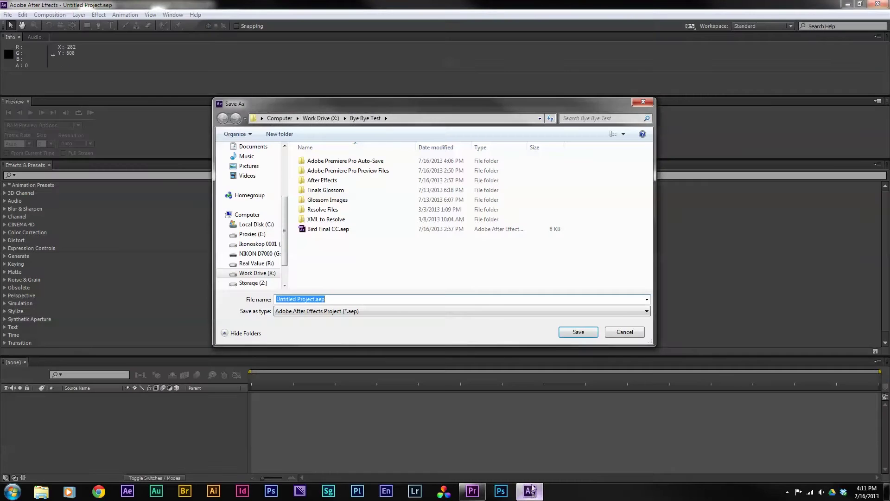
{"action": "left_click", "coordinate": [315, 299]}
{"action": "left_click_drag", "start_coordinate": [313, 299], "coordinate": [274, 303]}
{"action": "key", "text": "BackSpace"}
{"action": "type", "text": "Final CC"}
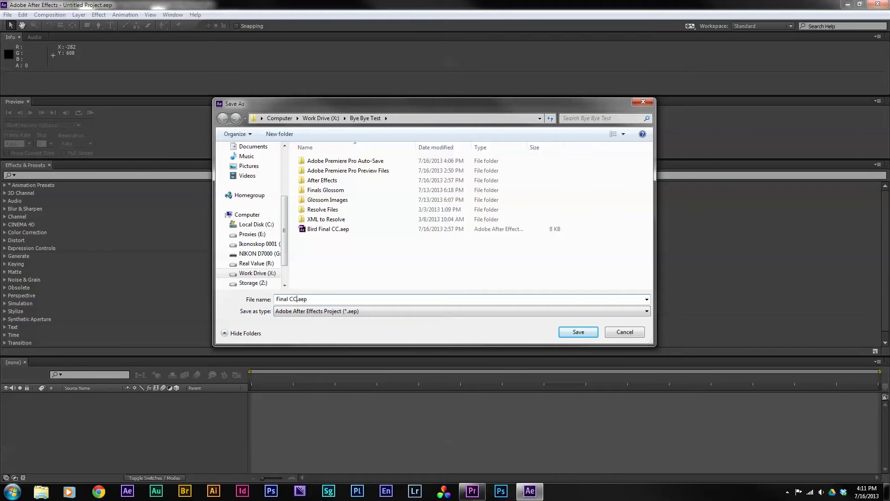
{"action": "left_click", "coordinate": [569, 333]}
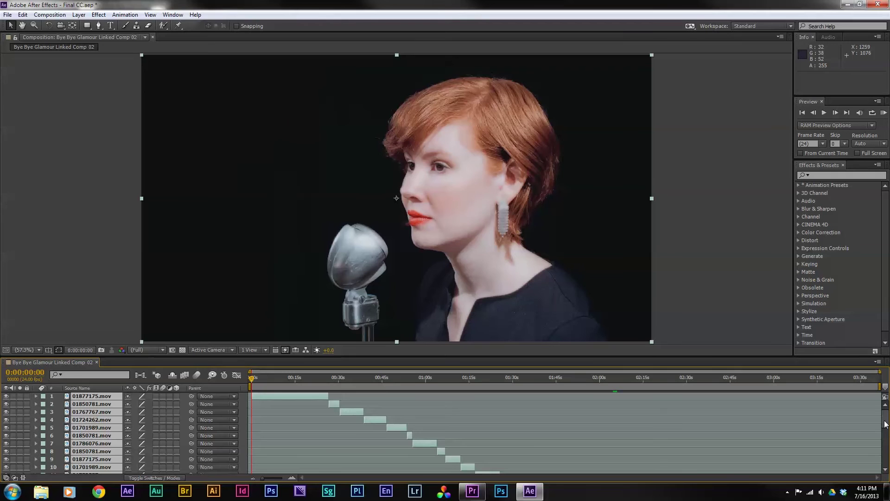
- Review the comp's .mov layers by scrubbing to 0:00:34:05, then return to Premiere Pro
{"action": "left_click_drag", "start_coordinate": [886, 424], "coordinate": [884, 464]}
{"action": "key", "text": "F2"}
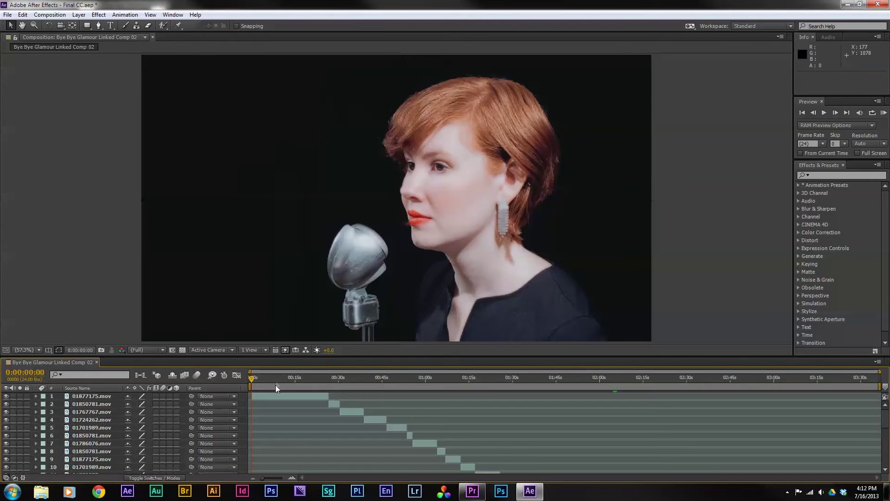
{"action": "left_click", "coordinate": [278, 385]}
{"action": "left_click", "coordinate": [300, 396]}
{"action": "left_click_drag", "start_coordinate": [327, 378], "coordinate": [357, 380]}
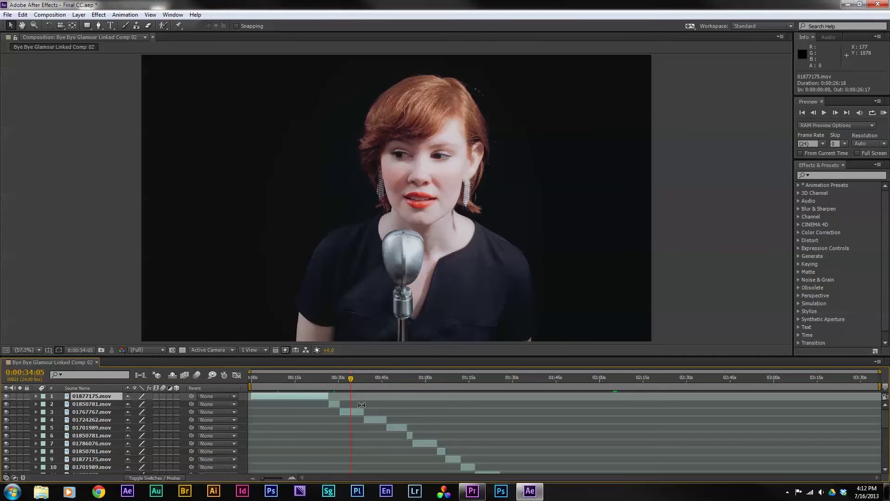
{"action": "left_click", "coordinate": [479, 495]}
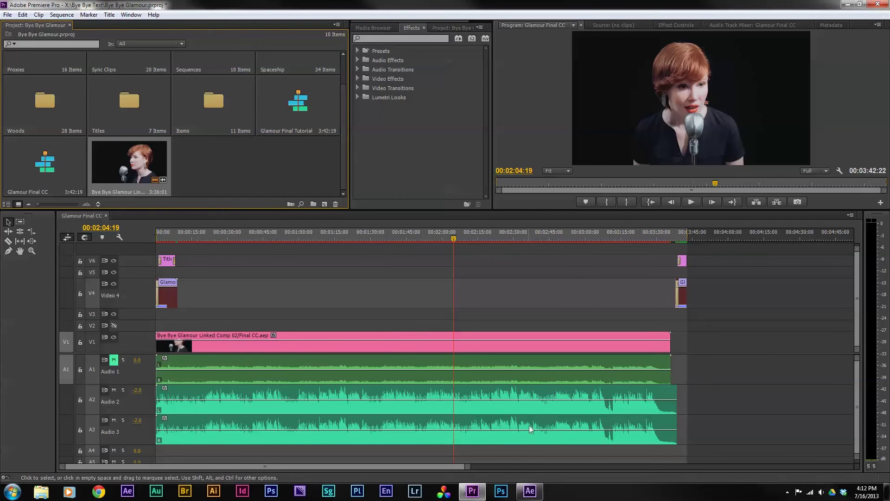
- Toggle between Premiere Pro and After Effects, then select and deselect layer 3, 01767767.mov
{"action": "left_click", "coordinate": [530, 491]}
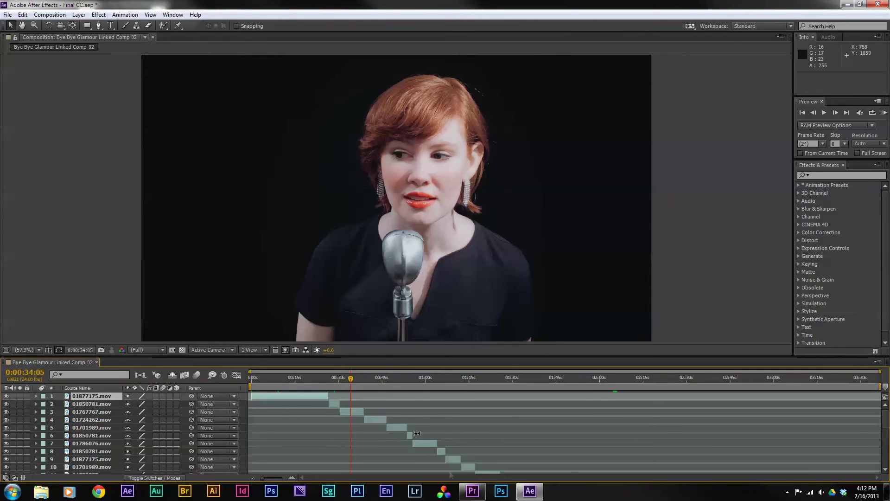
{"action": "left_click", "coordinate": [472, 491]}
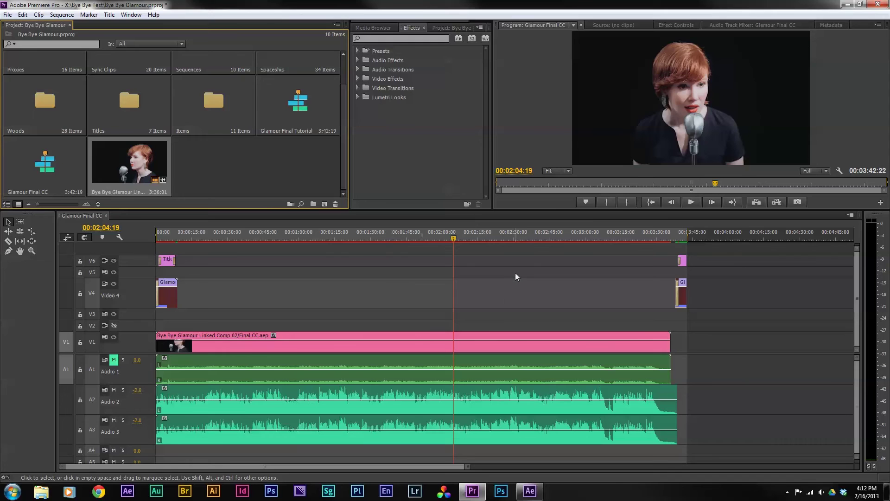
{"action": "left_click", "coordinate": [530, 490]}
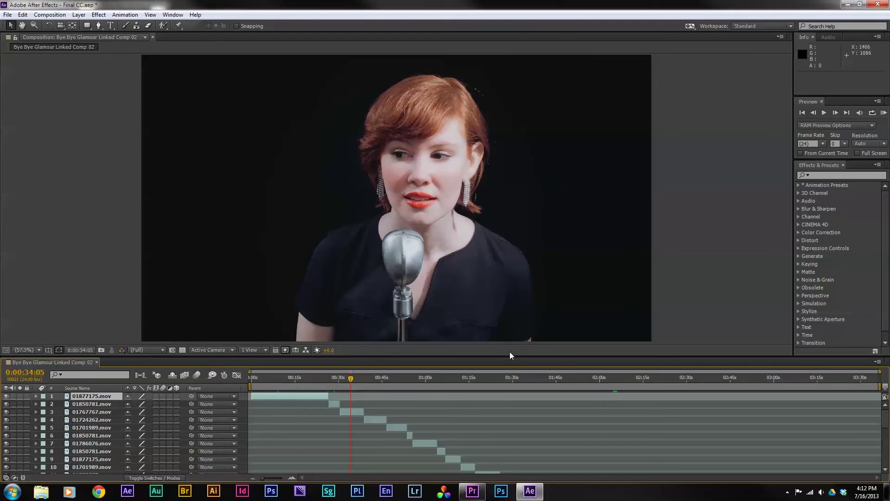
{"action": "left_click", "coordinate": [352, 414]}
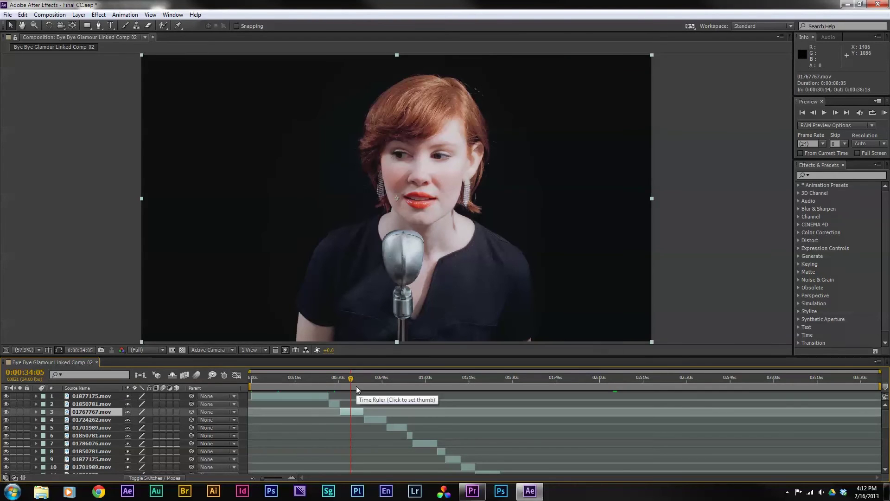
{"action": "key", "text": "F2"}
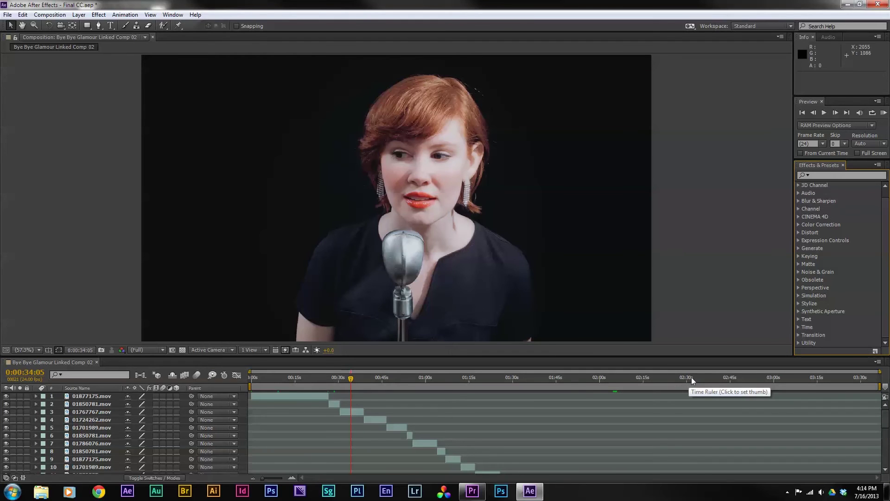
- Apply SA Color Finesse 3 from Synthetic Aperture to 01767767.mov and open its Full Interface
{"action": "left_click", "coordinate": [798, 311]}
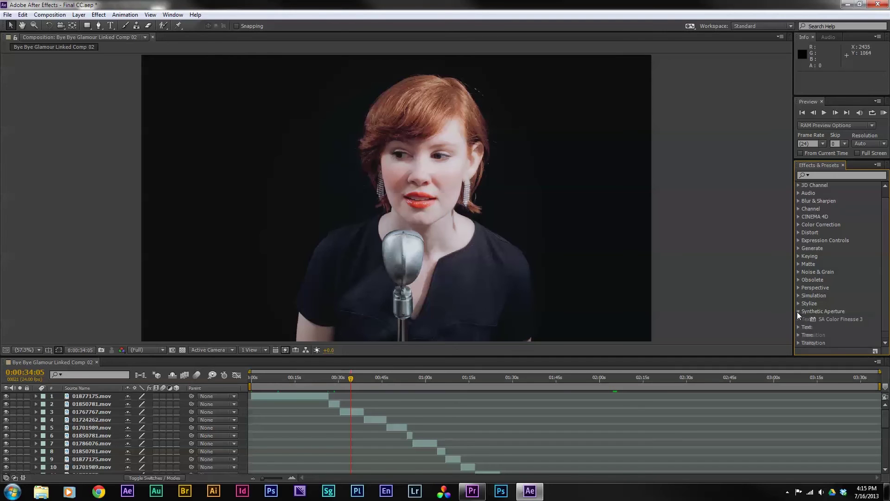
{"action": "left_click", "coordinate": [828, 319]}
{"action": "left_click_drag", "start_coordinate": [828, 319], "coordinate": [510, 240]}
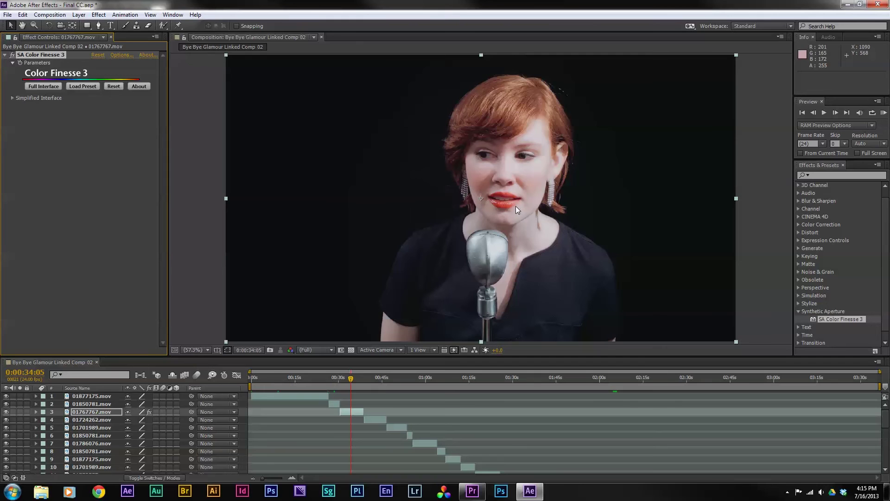
{"action": "left_click", "coordinate": [44, 87]}
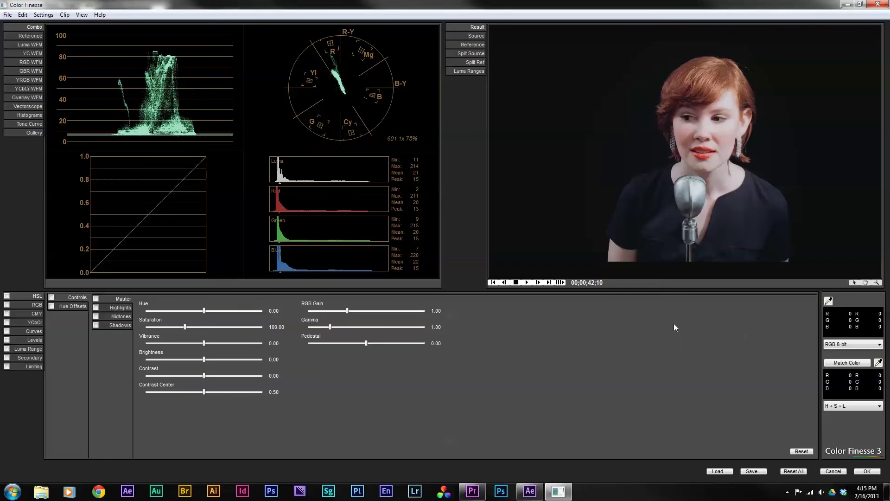
- Show readouts as RGB floating point, enable HSL Controls Master, and lower Saturation from 100 to 0
{"action": "left_click", "coordinate": [856, 345]}
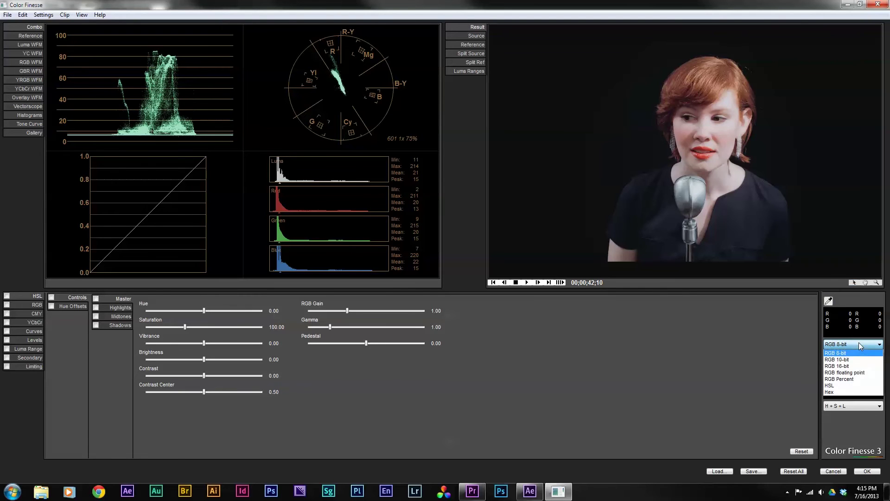
{"action": "left_click", "coordinate": [862, 374]}
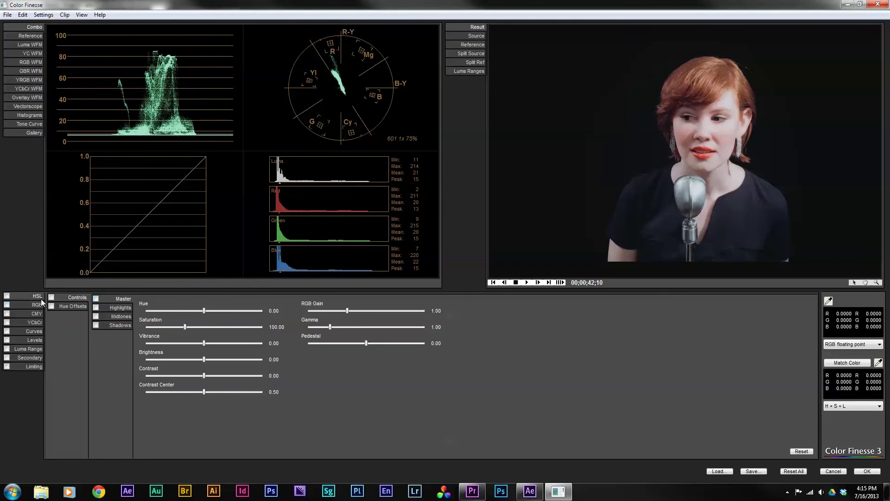
{"action": "left_click", "coordinate": [7, 296]}
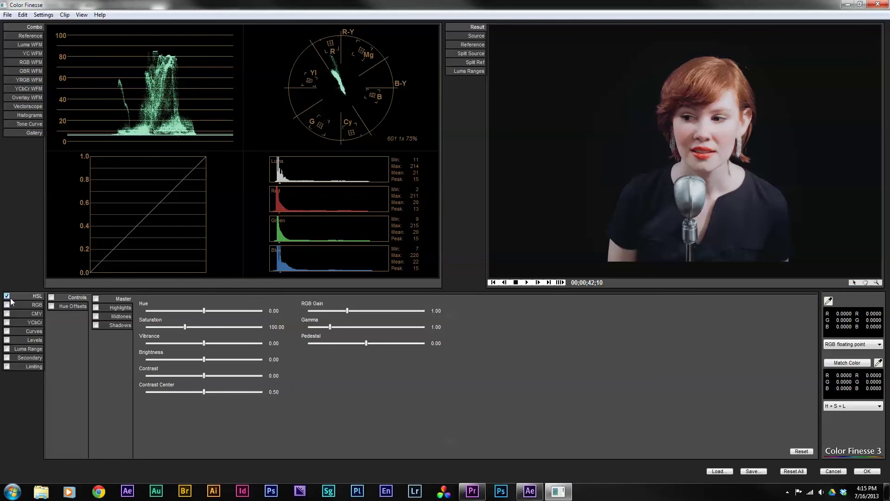
{"action": "left_click", "coordinate": [52, 298]}
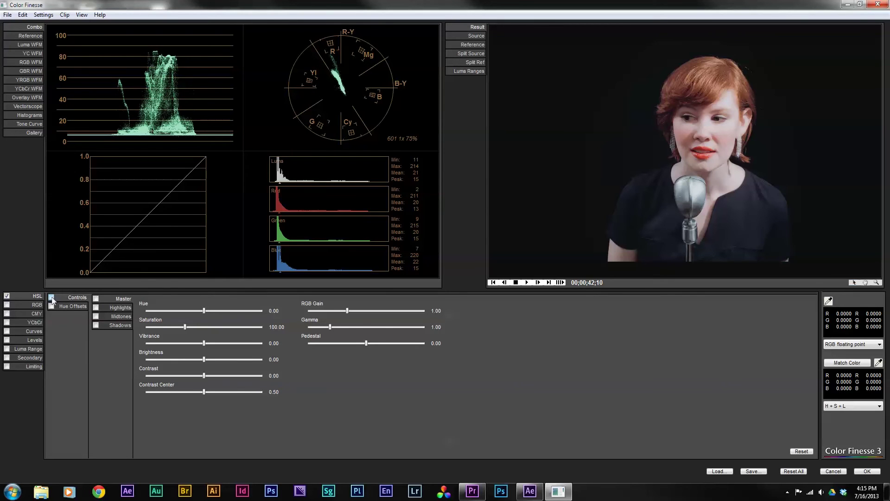
{"action": "left_click", "coordinate": [96, 300]}
{"action": "left_click_drag", "start_coordinate": [186, 326], "coordinate": [88, 327]}
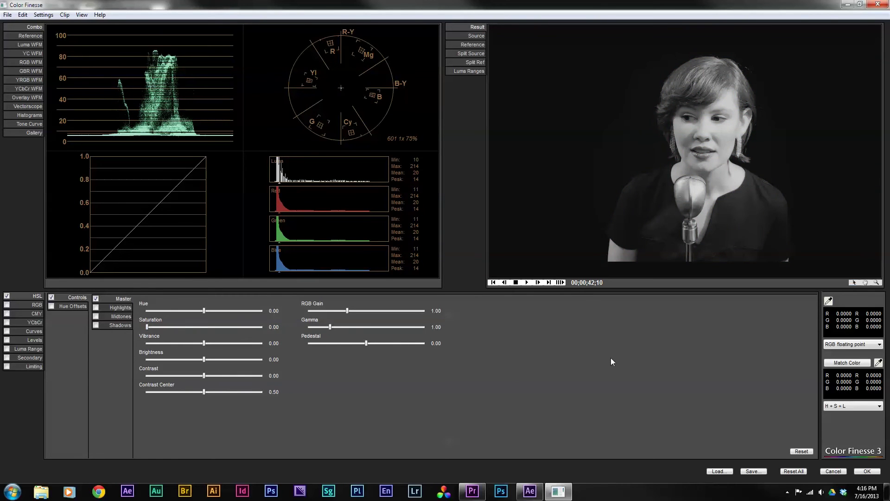
- Accept the grade, check the black-and-white clip in the comp, and save Final CC.aep
{"action": "left_click", "coordinate": [867, 471]}
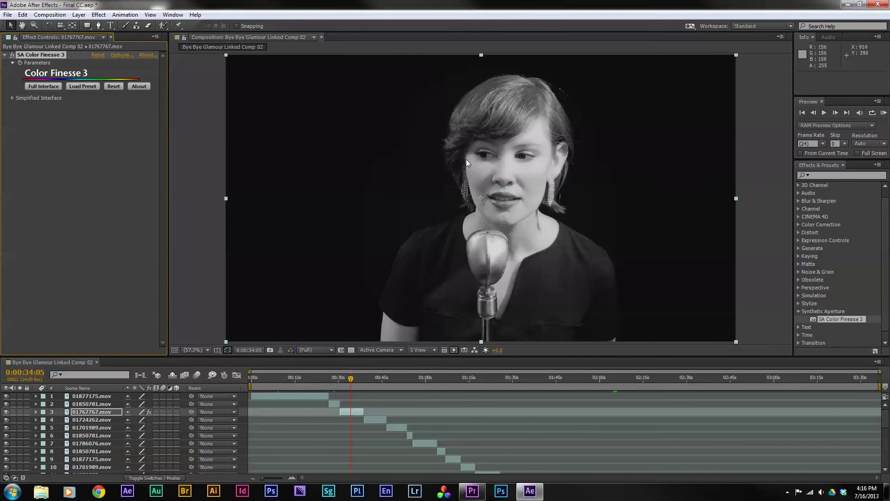
{"action": "mouse_move", "coordinate": [351, 378]}
{"action": "left_mouse_down"}
{"action": "mouse_move", "coordinate": [334, 380]}
{"action": "mouse_move", "coordinate": [356, 380]}
{"action": "left_mouse_up"}
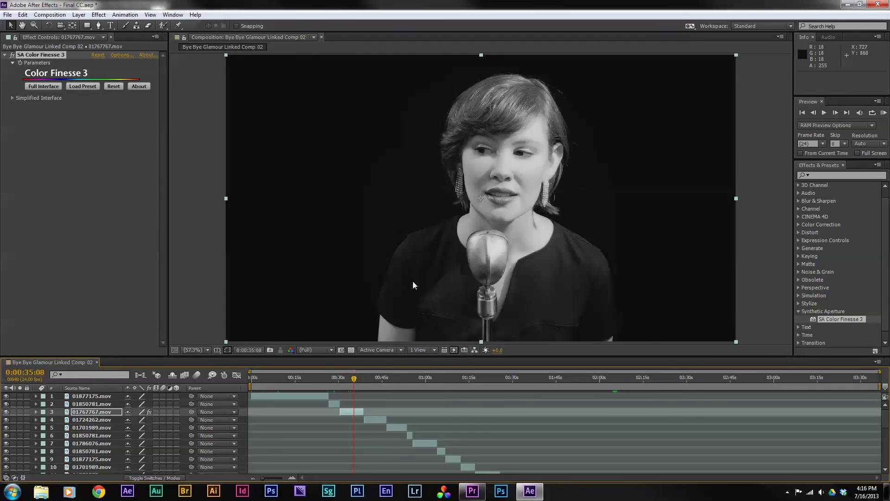
{"action": "left_click", "coordinate": [8, 15]}
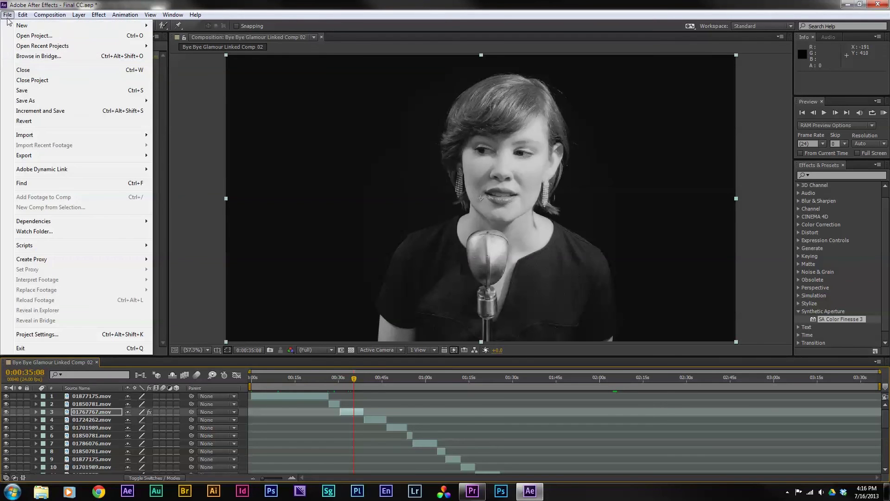
{"action": "left_click", "coordinate": [33, 93]}
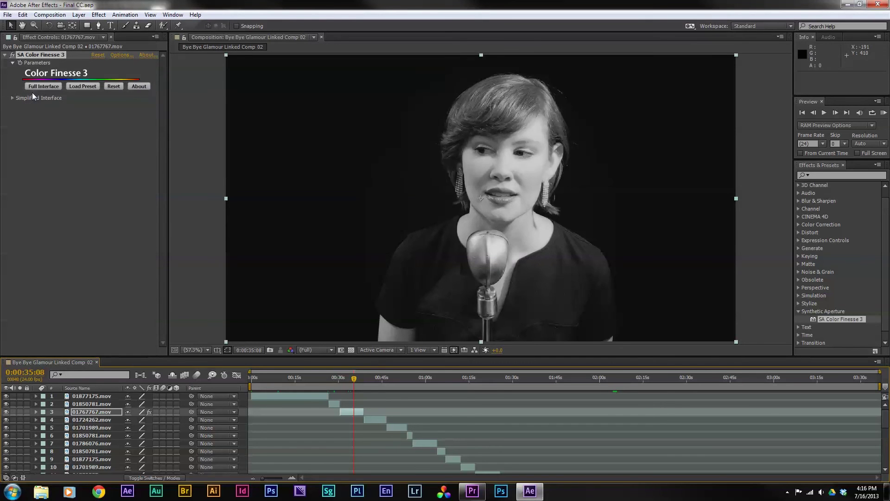
- Compare the black-and-white grade in the Glamour Final CC timeline and the After Effects comp around 0:00:44-0:00:49
{"action": "left_click", "coordinate": [471, 492]}
{"action": "left_click", "coordinate": [219, 236]}
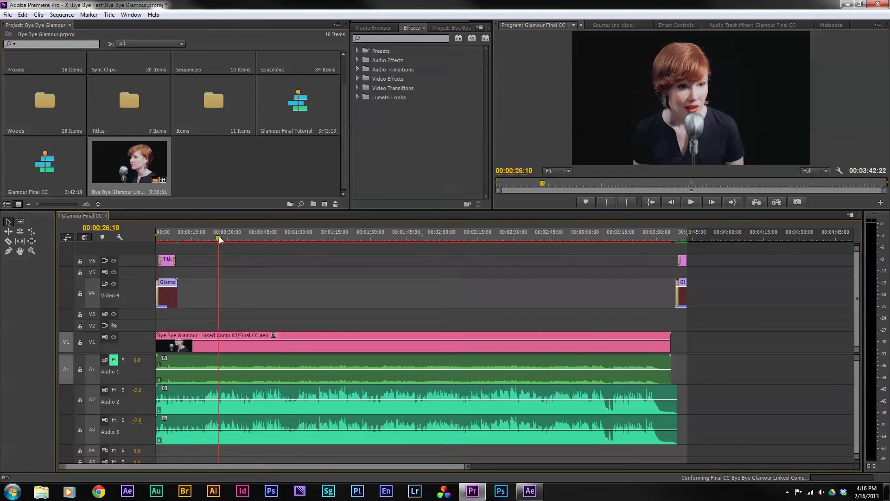
{"action": "left_click_drag", "start_coordinate": [215, 238], "coordinate": [234, 241]}
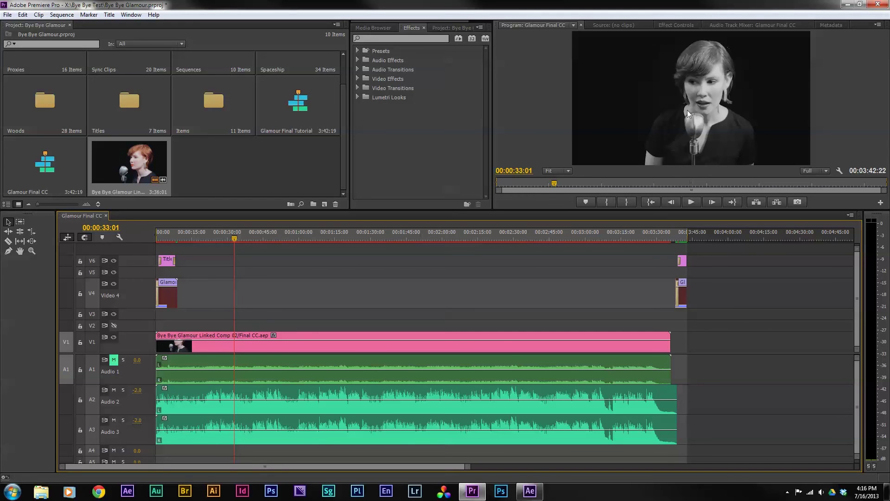
{"action": "left_click", "coordinate": [530, 491]}
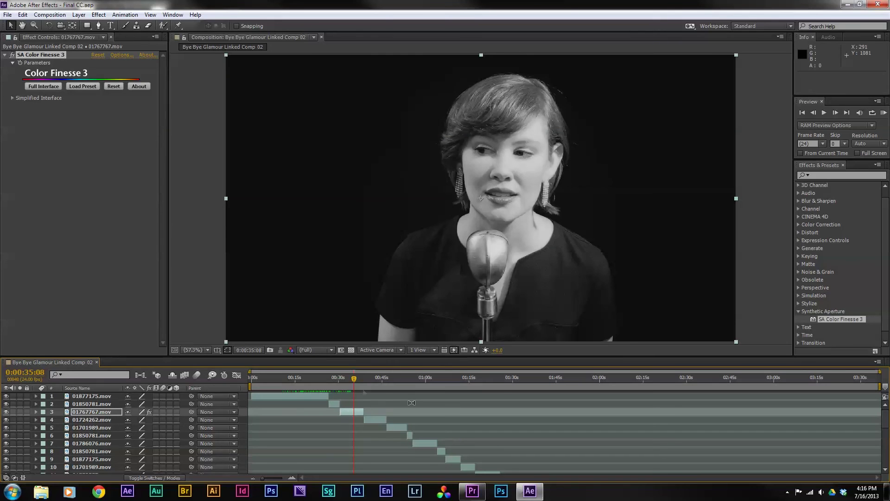
{"action": "left_click", "coordinate": [381, 379]}
{"action": "left_click", "coordinate": [395, 380]}
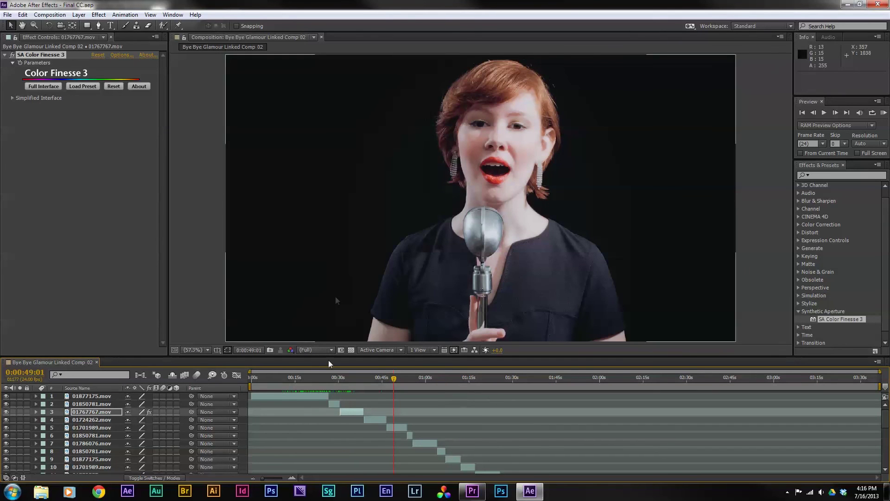
{"action": "left_click", "coordinate": [470, 494]}
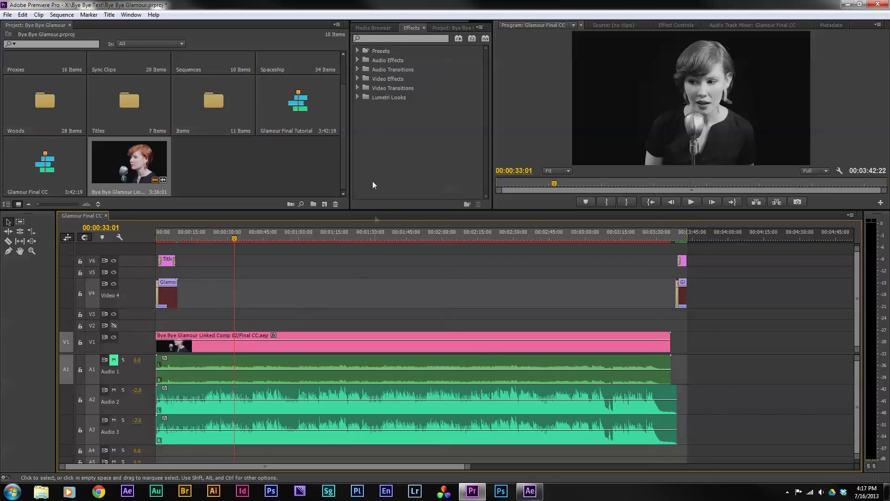
- Reopen Glamour Final Tutorial, compare it against Glamour Final CC, and select the linked comp clip
{"action": "double_click", "coordinate": [324, 91]}
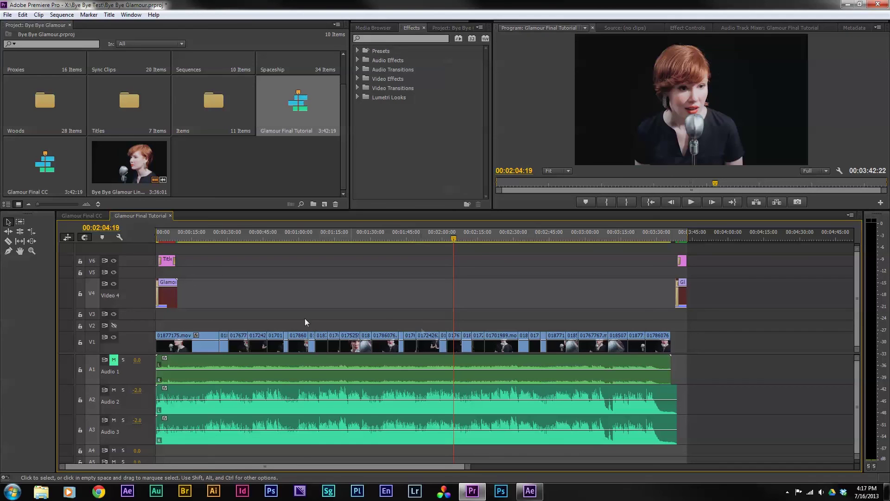
{"action": "left_click", "coordinate": [90, 215]}
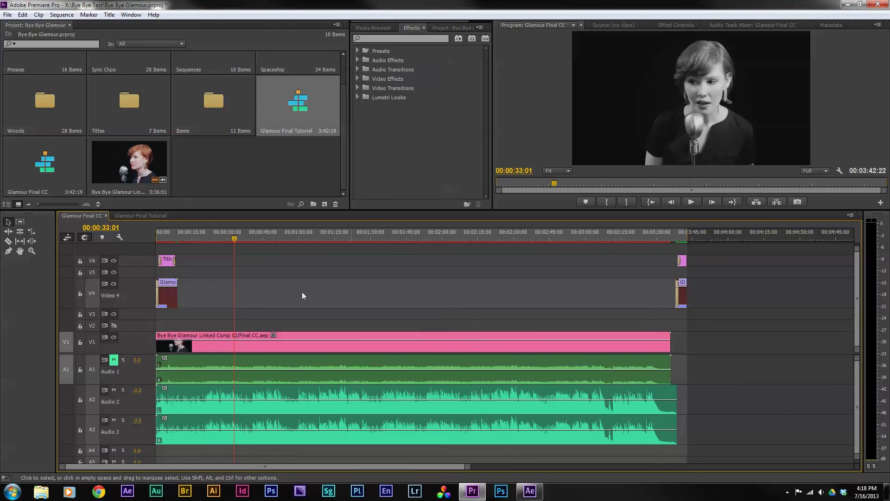
{"action": "left_click", "coordinate": [145, 215]}
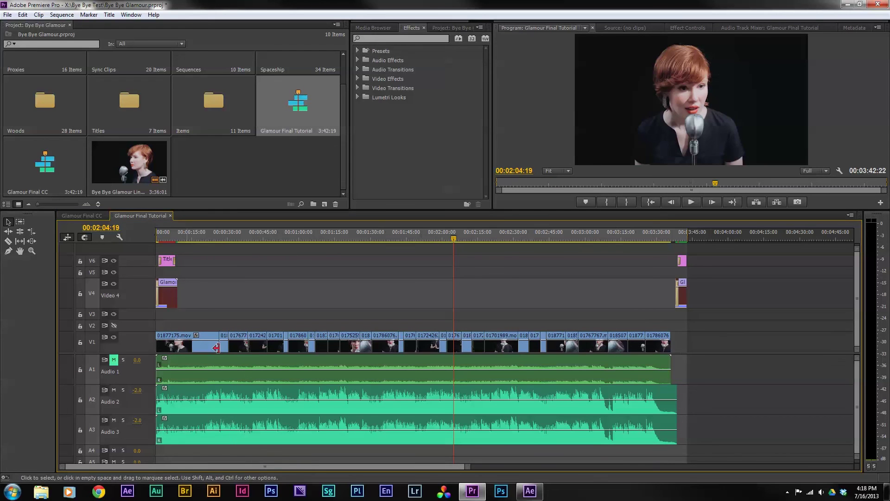
{"action": "left_click", "coordinate": [90, 215]}
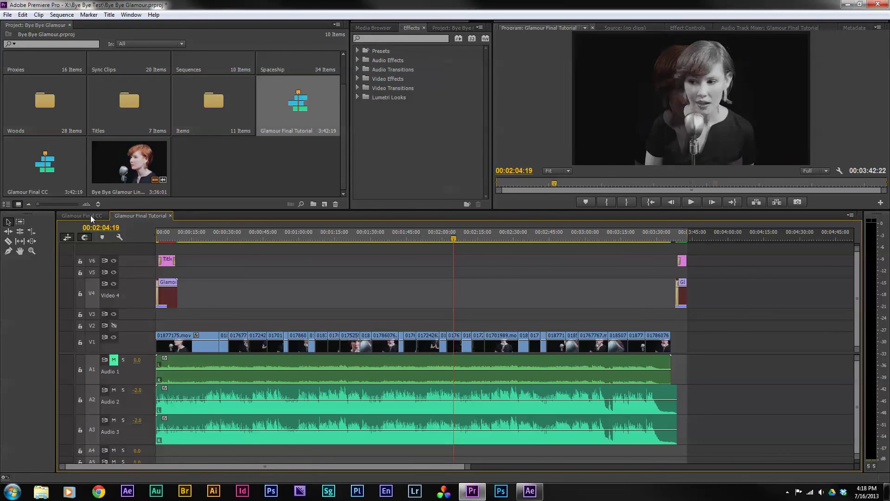
{"action": "left_click", "coordinate": [351, 349]}
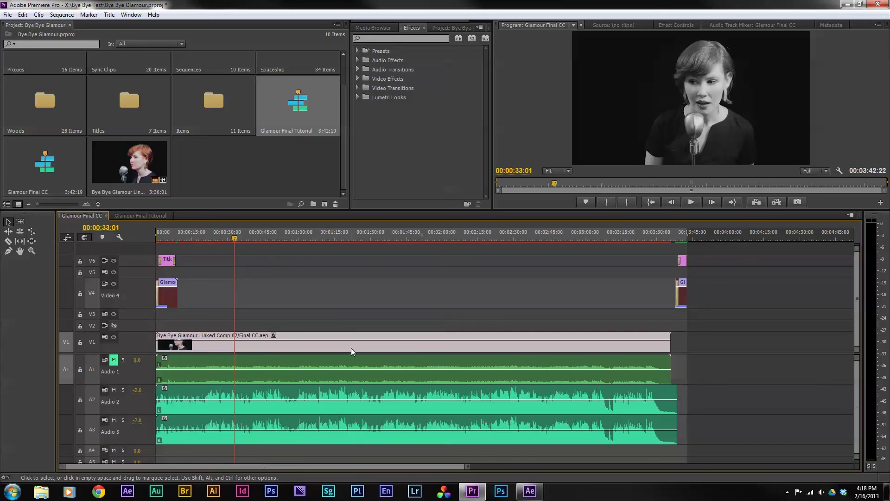